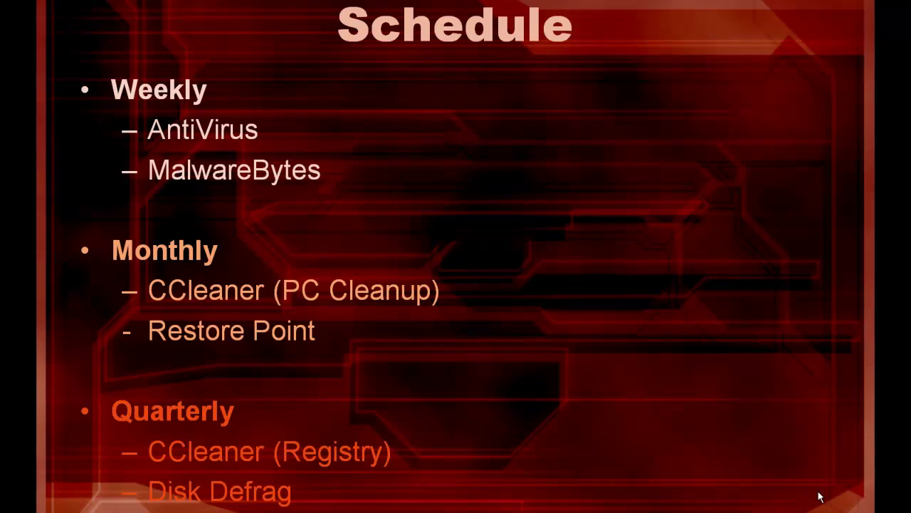
End the maintenance Schedule slideshow to return to the Windows desktop
{"action": "key", "text": "Escape"}
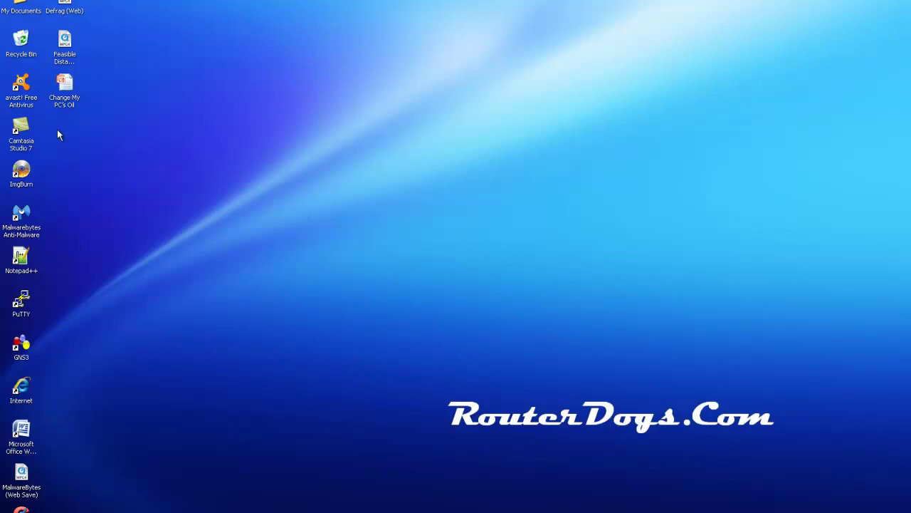
In avast!, review Summary and Maintenance update details, then expand the Full system scan details
{"action": "double_click", "coordinate": [21, 84]}
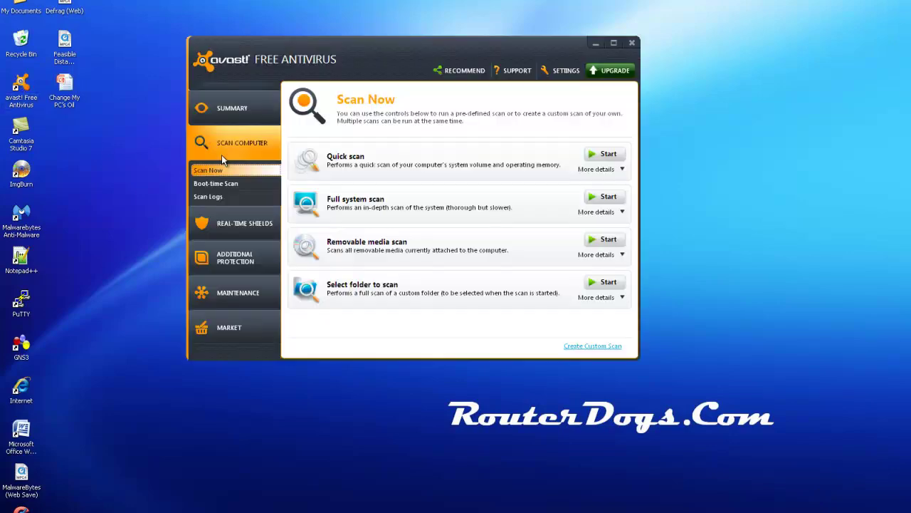
{"action": "left_click", "coordinate": [235, 106]}
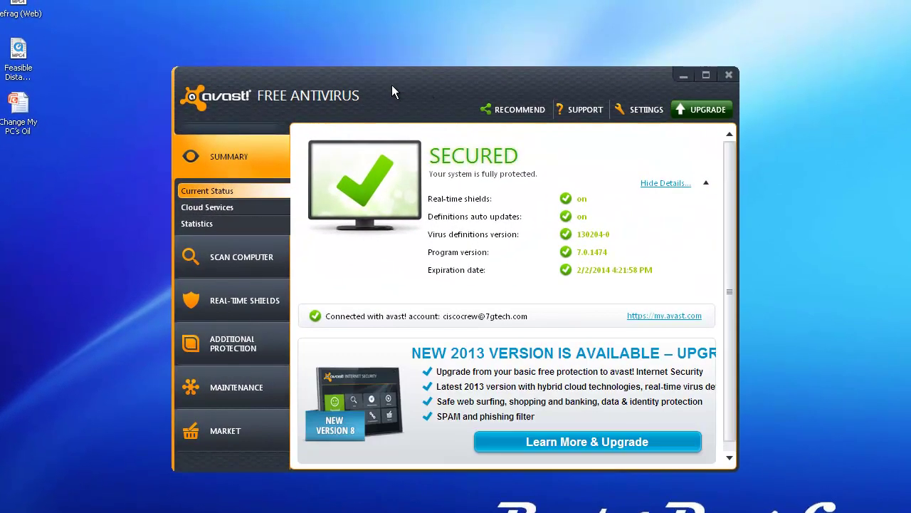
{"action": "left_click", "coordinate": [235, 387]}
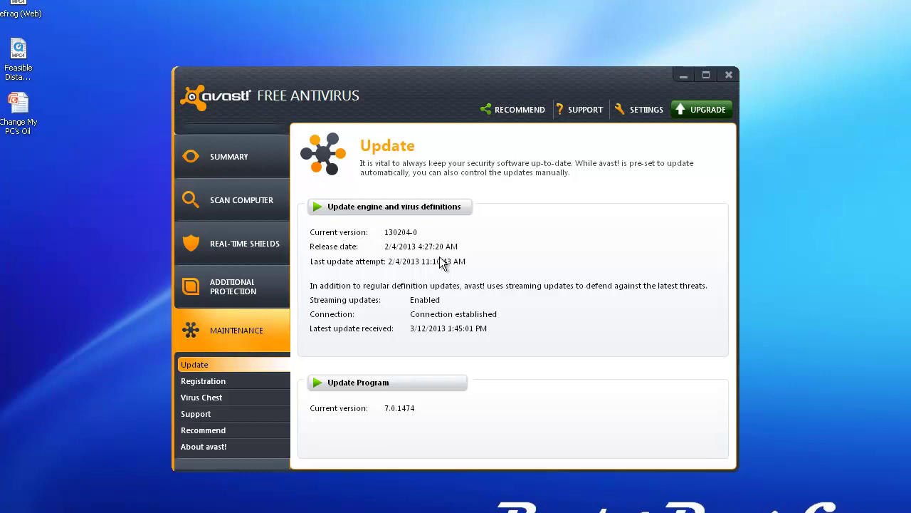
{"action": "left_click", "coordinate": [233, 201]}
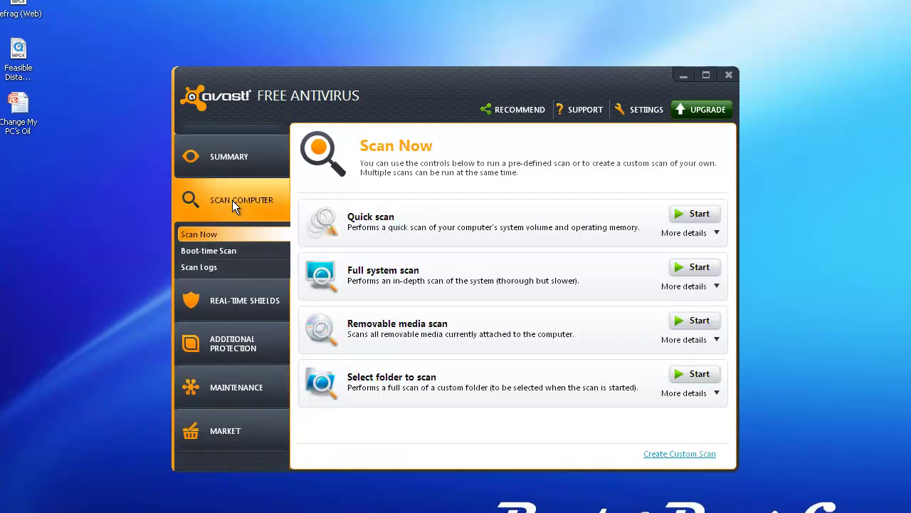
{"action": "left_click", "coordinate": [685, 287]}
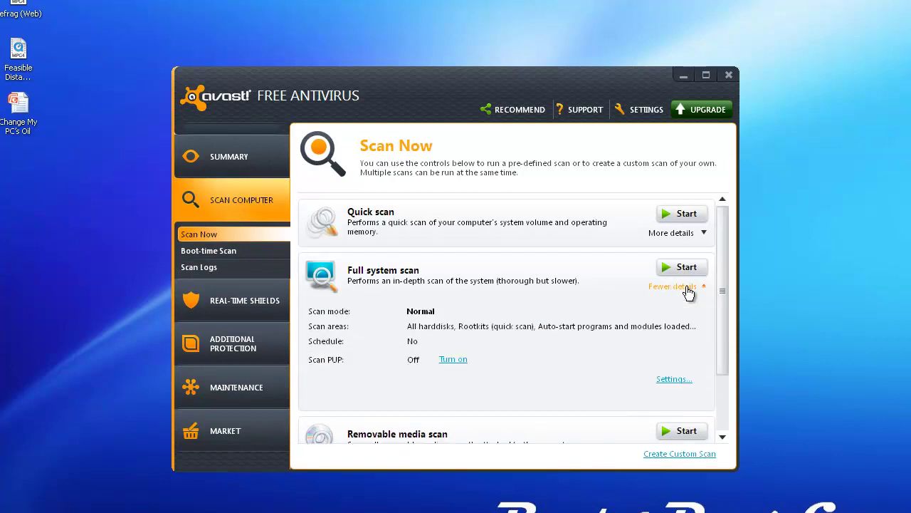
Schedule the Full system scan weekly on Monday at 18:00, then close avast!
{"action": "left_click", "coordinate": [669, 378]}
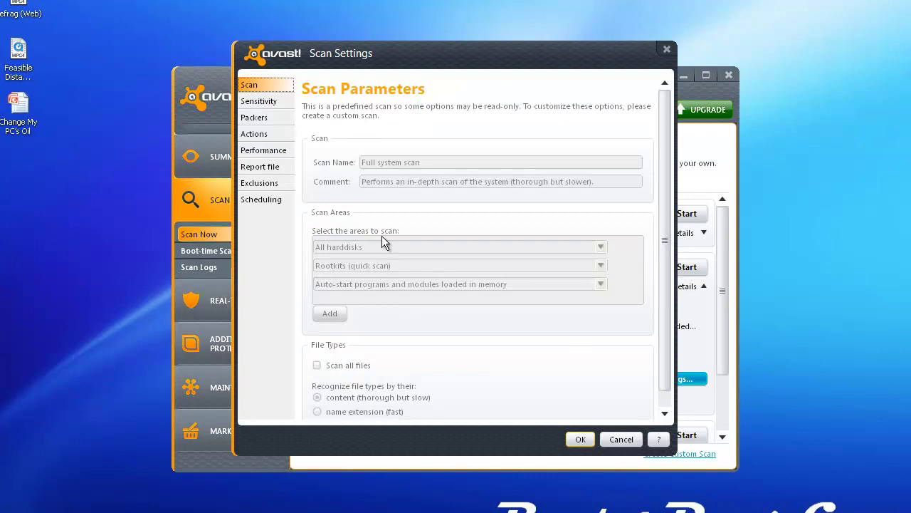
{"action": "left_click", "coordinate": [258, 200]}
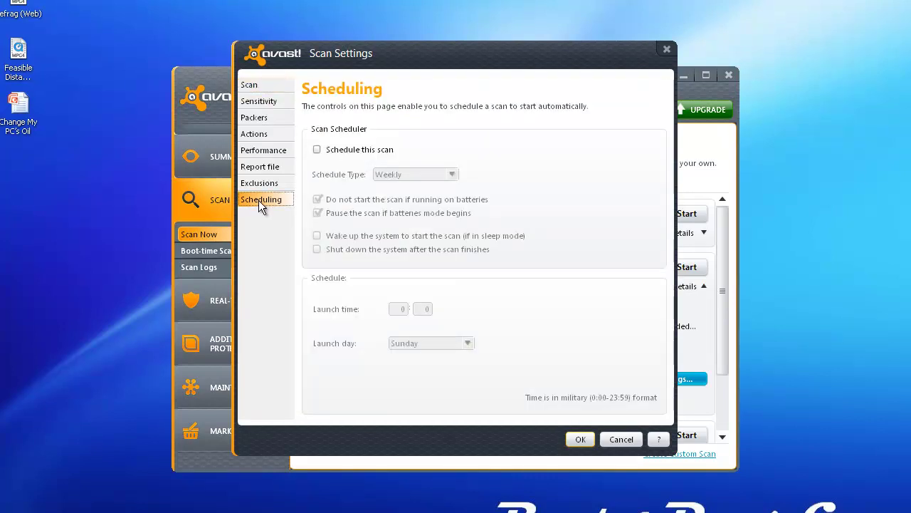
{"action": "left_click", "coordinate": [318, 151]}
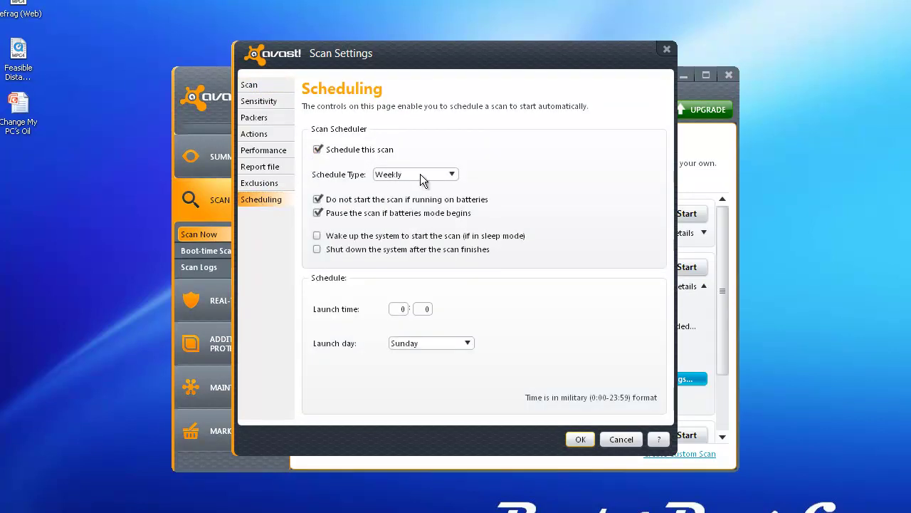
{"action": "left_click", "coordinate": [400, 309]}
{"action": "type", "text": "18"}
{"action": "left_click", "coordinate": [421, 308]}
{"action": "type", "text": "00"}
{"action": "left_click", "coordinate": [447, 344]}
{"action": "left_click", "coordinate": [435, 367]}
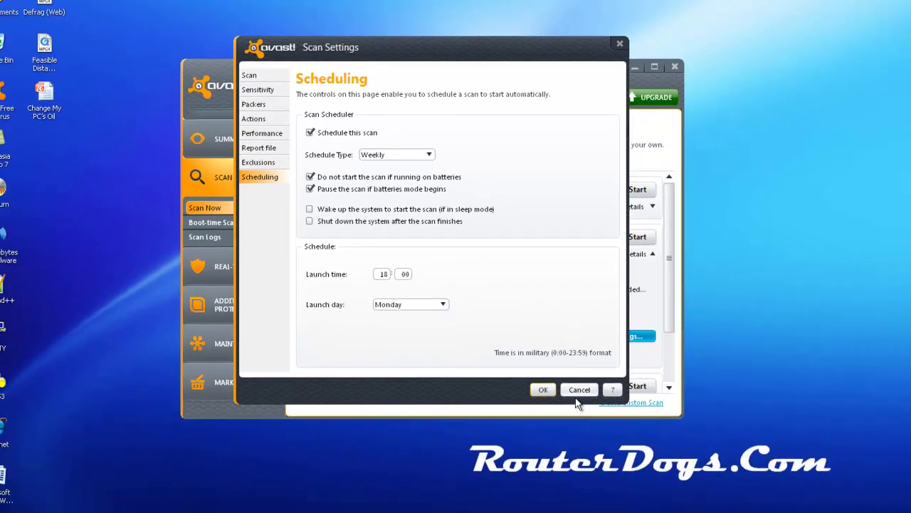
{"action": "left_click", "coordinate": [621, 439]}
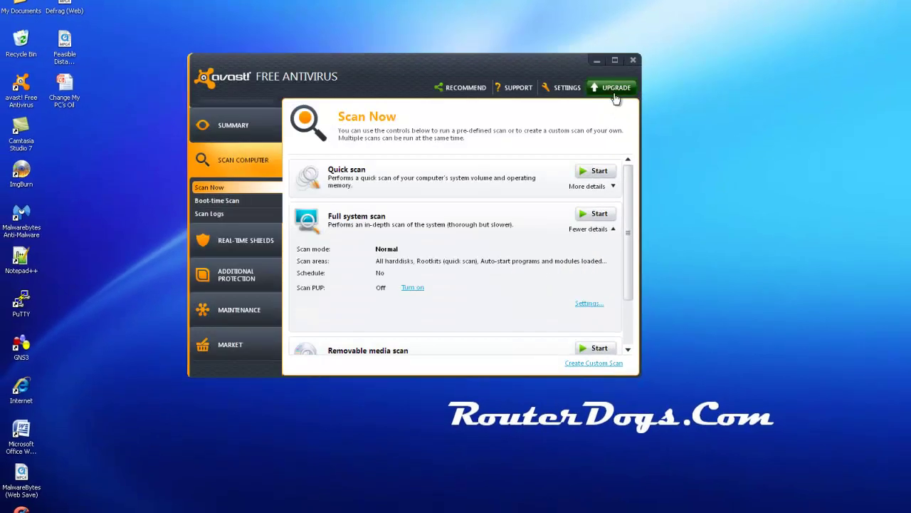
{"action": "left_click", "coordinate": [632, 60]}
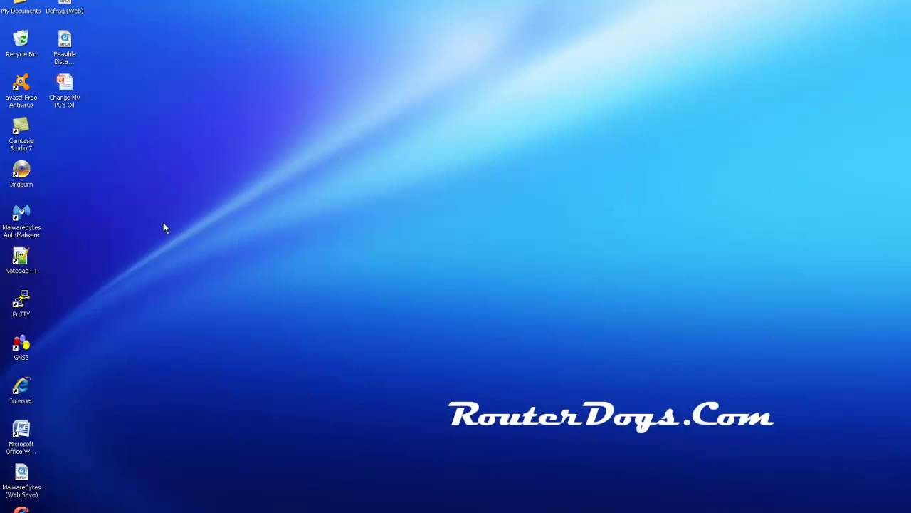
{"action": "double_click", "coordinate": [23, 215]}
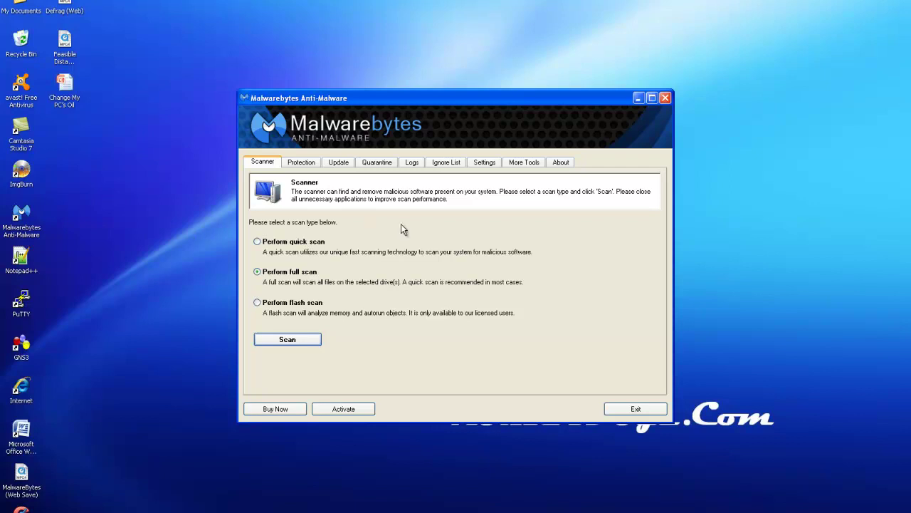
{"action": "left_click", "coordinate": [482, 167]}
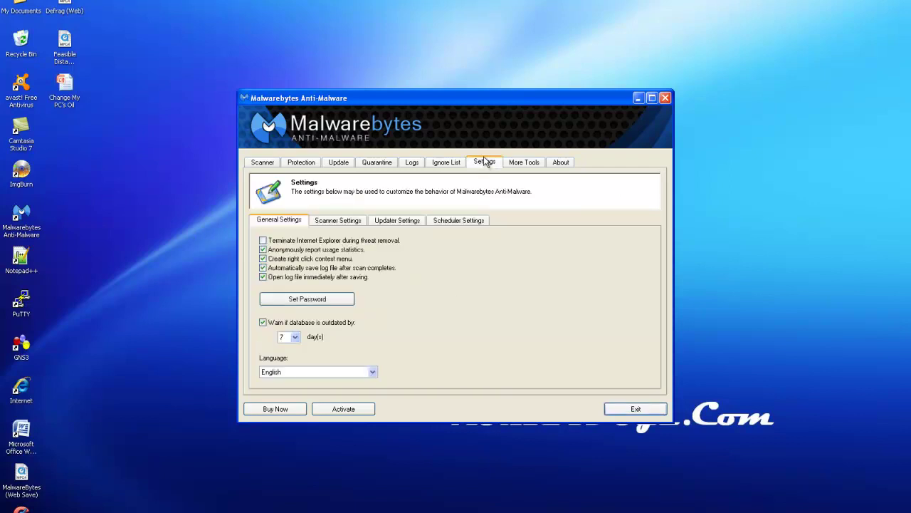
{"action": "left_click", "coordinate": [459, 223]}
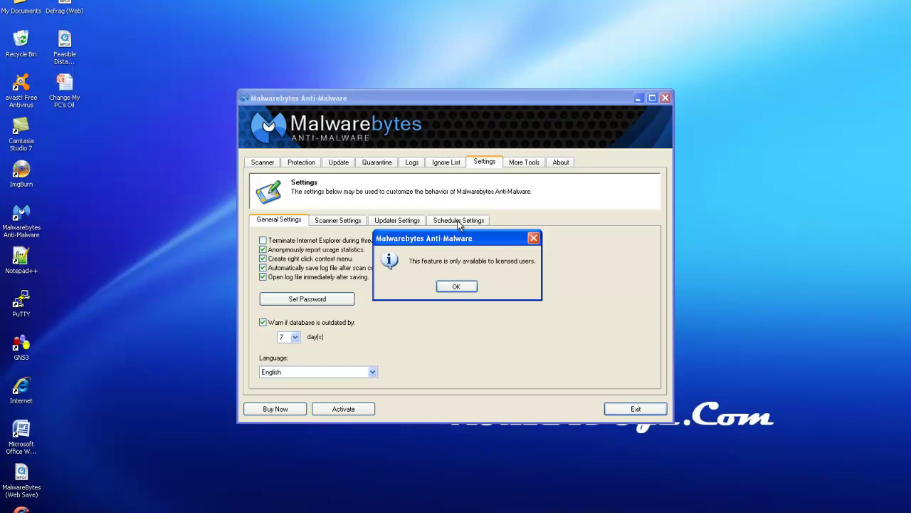
{"action": "left_click", "coordinate": [456, 287]}
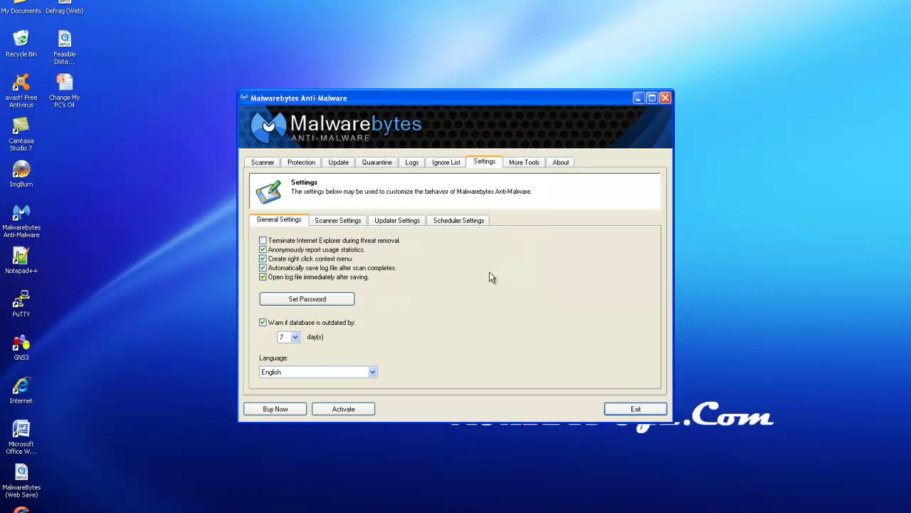
{"action": "left_click", "coordinate": [665, 98]}
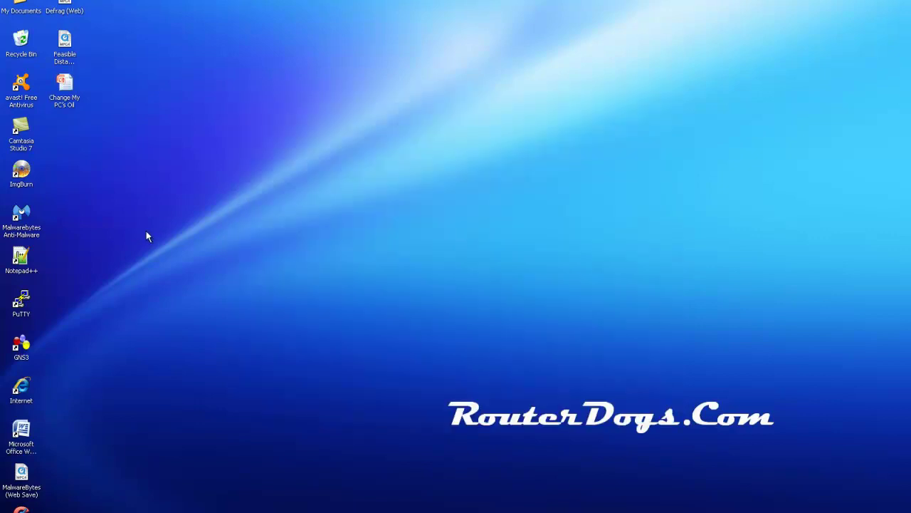
{"action": "double_click", "coordinate": [25, 215]}
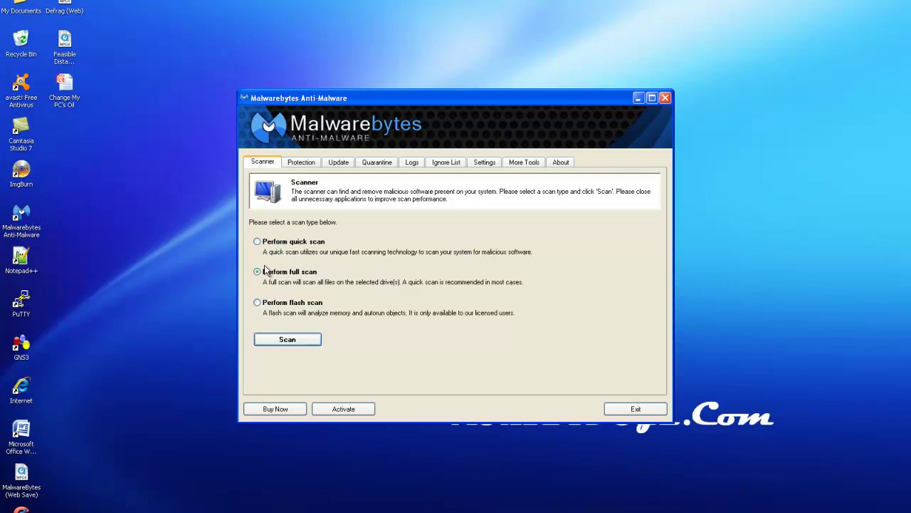
{"action": "left_click", "coordinate": [259, 272]}
{"action": "left_click", "coordinate": [288, 339]}
{"action": "key", "text": "alt+F4"}
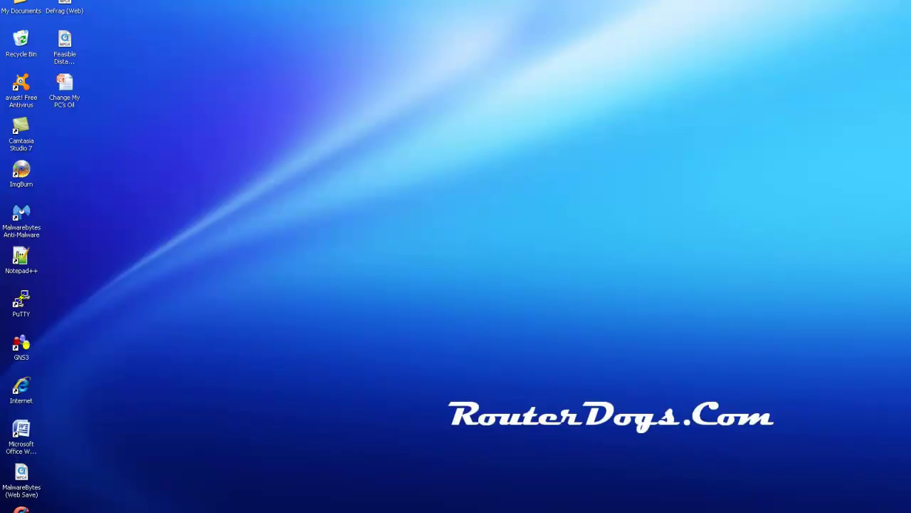
{"action": "double_click", "coordinate": [20, 509]}
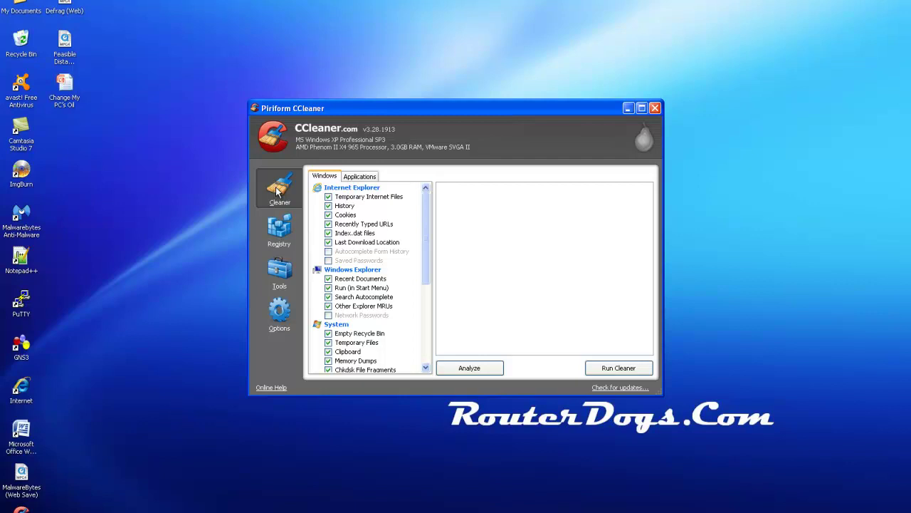
{"action": "left_click", "coordinate": [279, 231]}
{"action": "left_click", "coordinate": [280, 190]}
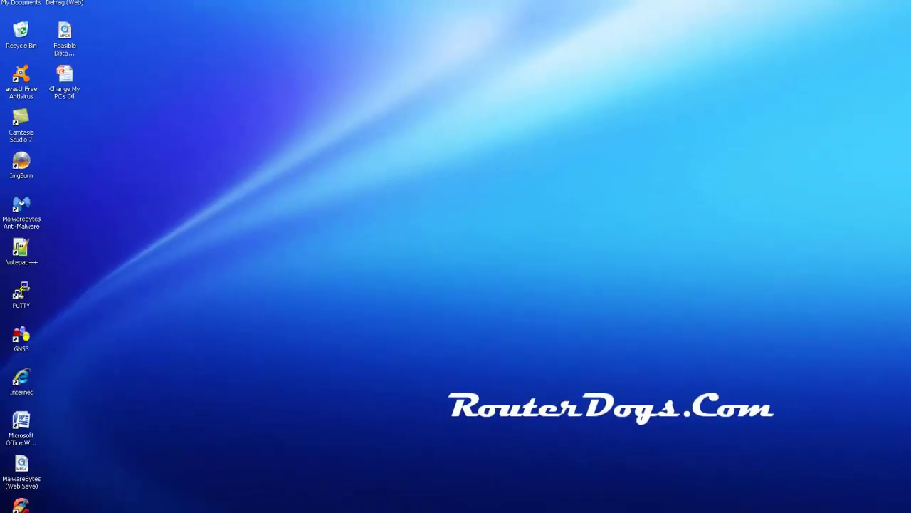
Open System Properties for My Computer from the Start menu
{"action": "key", "text": "super"}
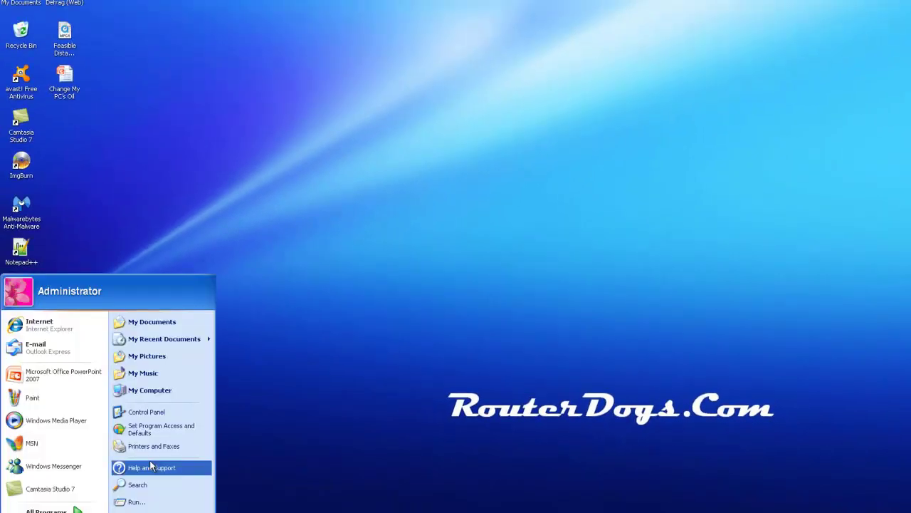
{"action": "right_click", "coordinate": [145, 393]}
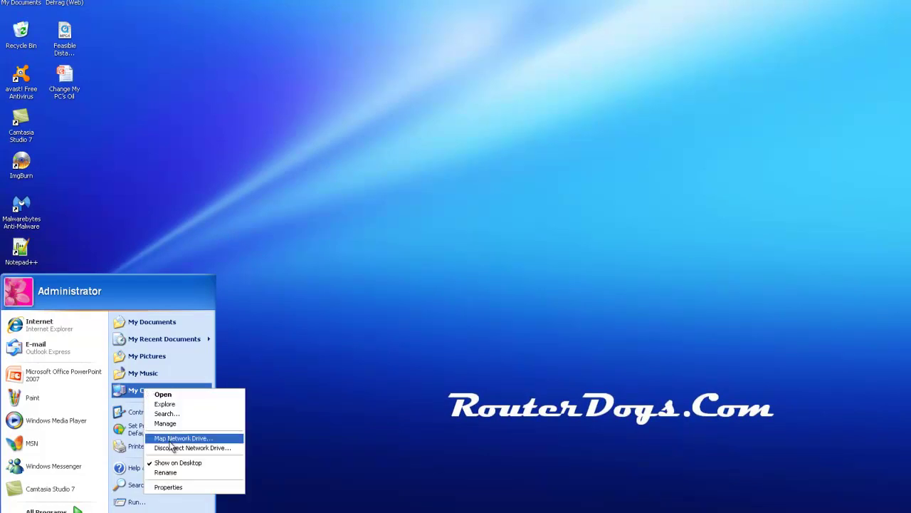
{"action": "left_click", "coordinate": [184, 488]}
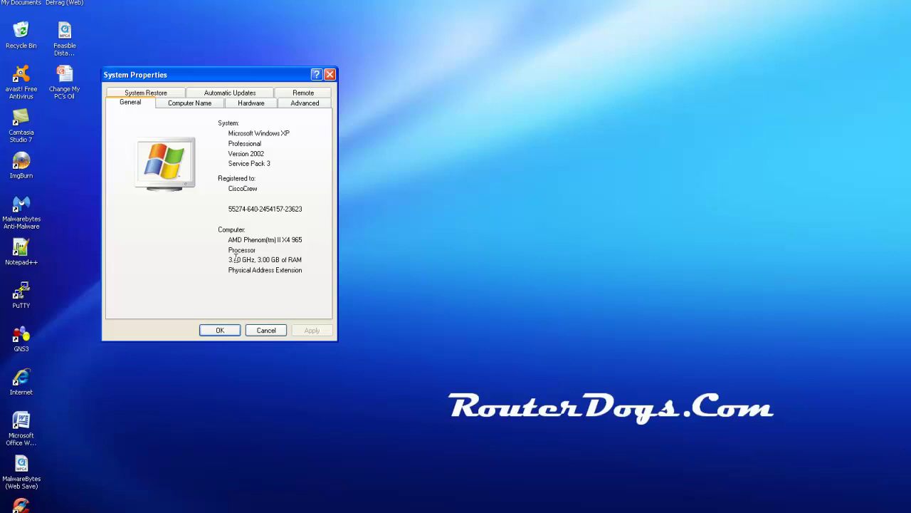
Keep System Restore on with disk space at 5% (5034 MB) and apply it
{"action": "left_click", "coordinate": [164, 94]}
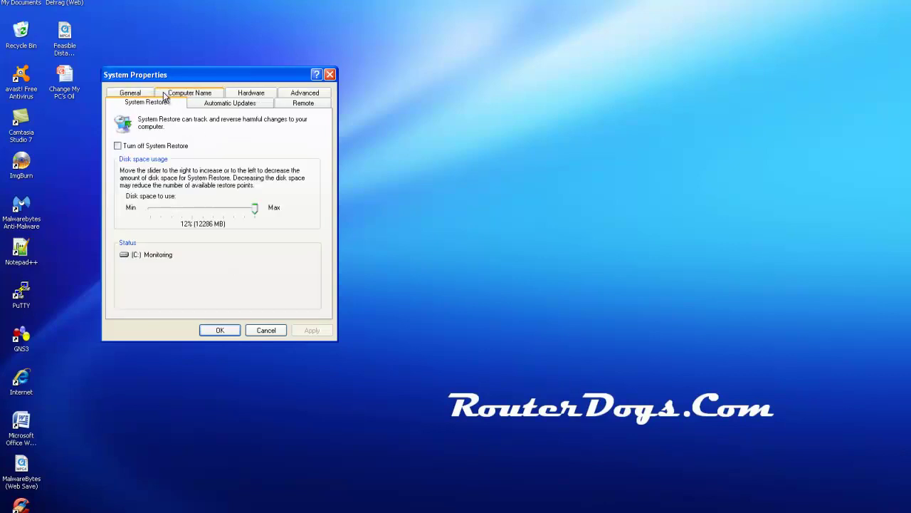
{"action": "left_click", "coordinate": [117, 146]}
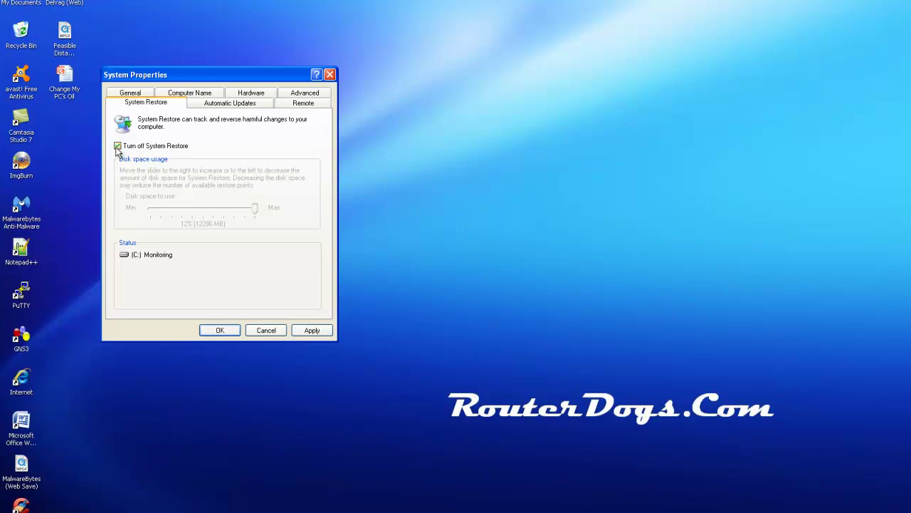
{"action": "left_click", "coordinate": [117, 146]}
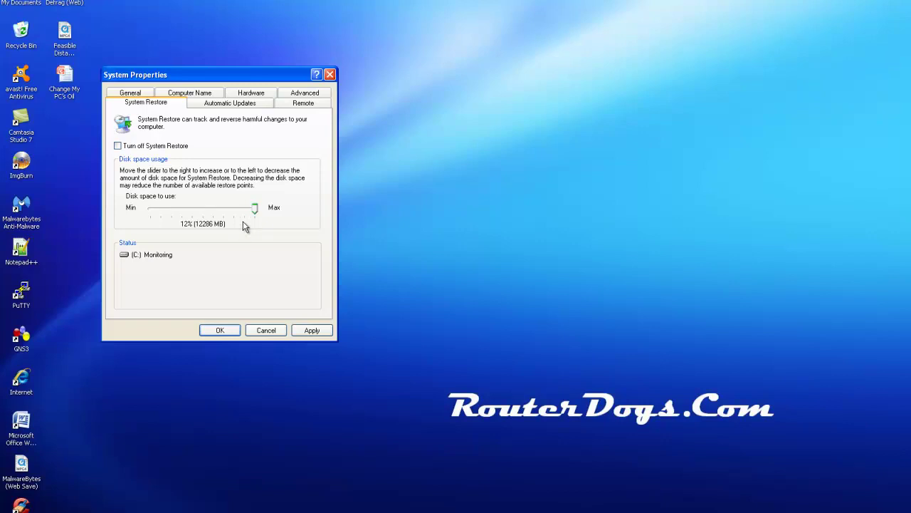
{"action": "left_click_drag", "start_coordinate": [254, 207], "coordinate": [193, 211]}
{"action": "left_click", "coordinate": [319, 331]}
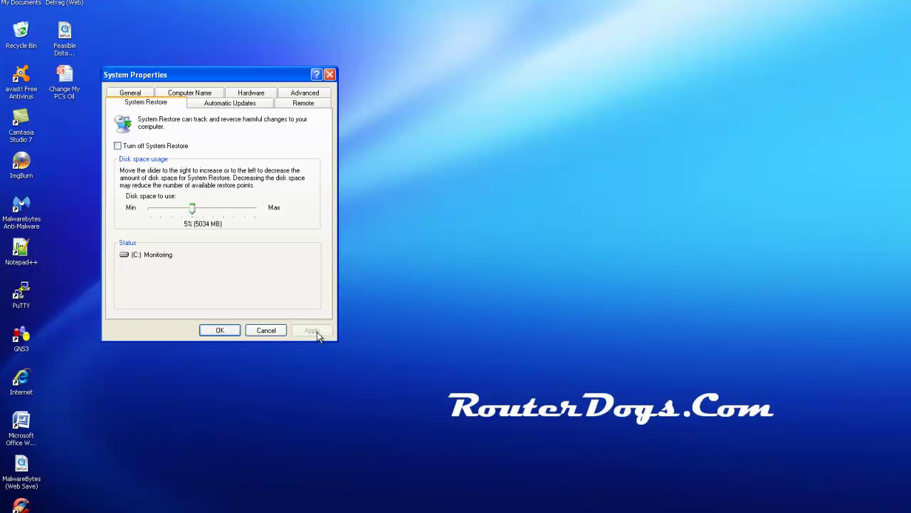
{"action": "left_click", "coordinate": [222, 330]}
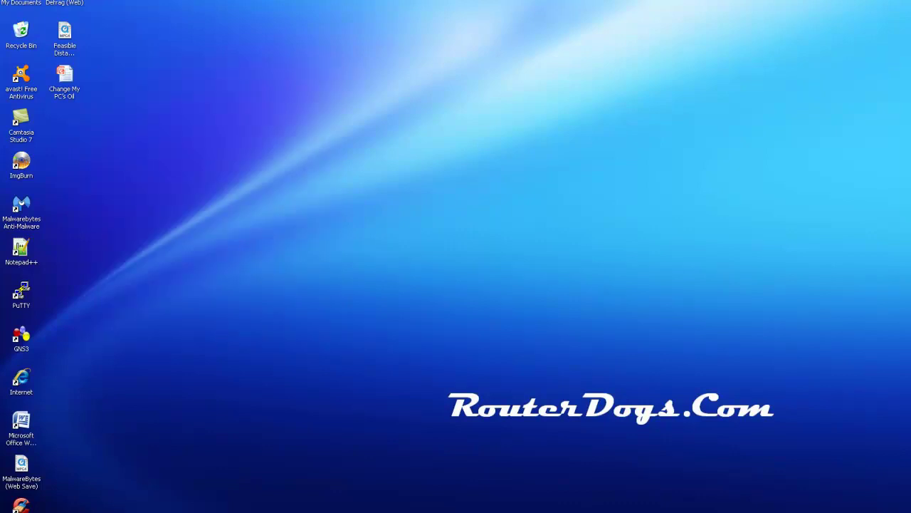
{"action": "key", "text": "super"}
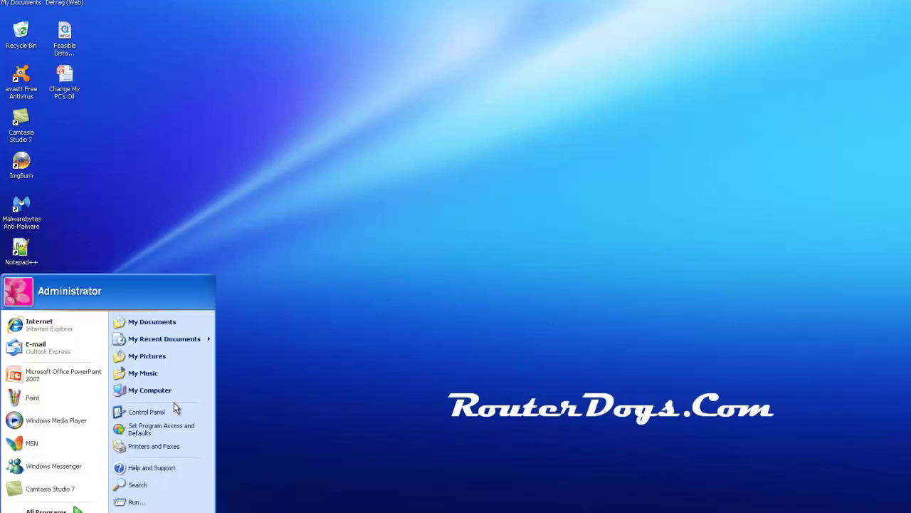
Create a System Restore point described as 'March 11th' via Performance and Maintenance
{"action": "left_click", "coordinate": [156, 416]}
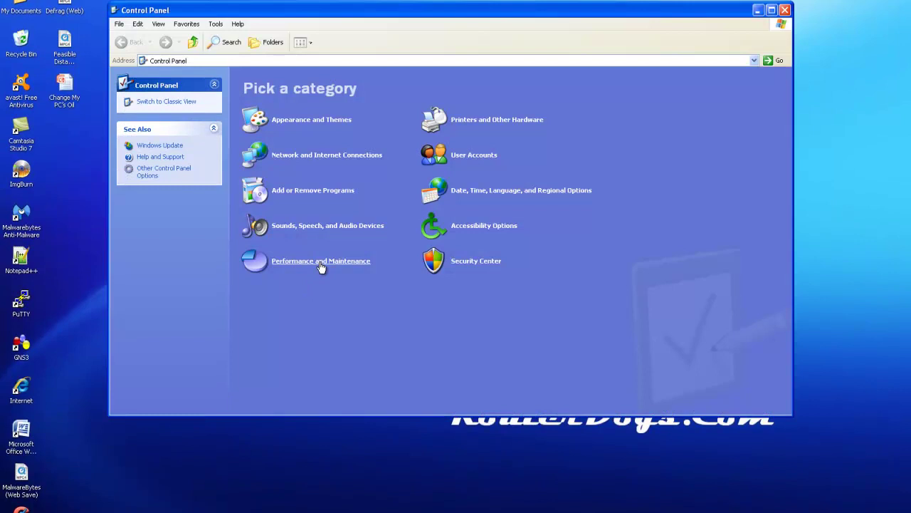
{"action": "left_click", "coordinate": [320, 262]}
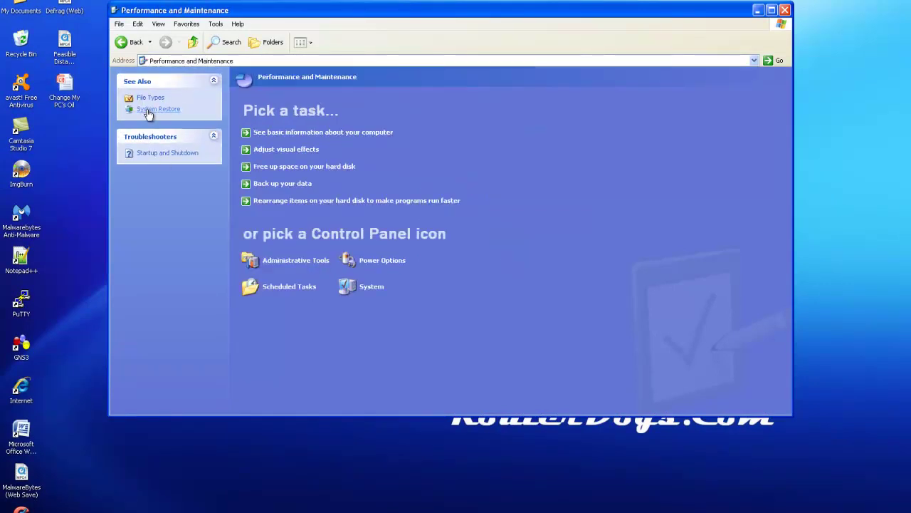
{"action": "left_click", "coordinate": [148, 112]}
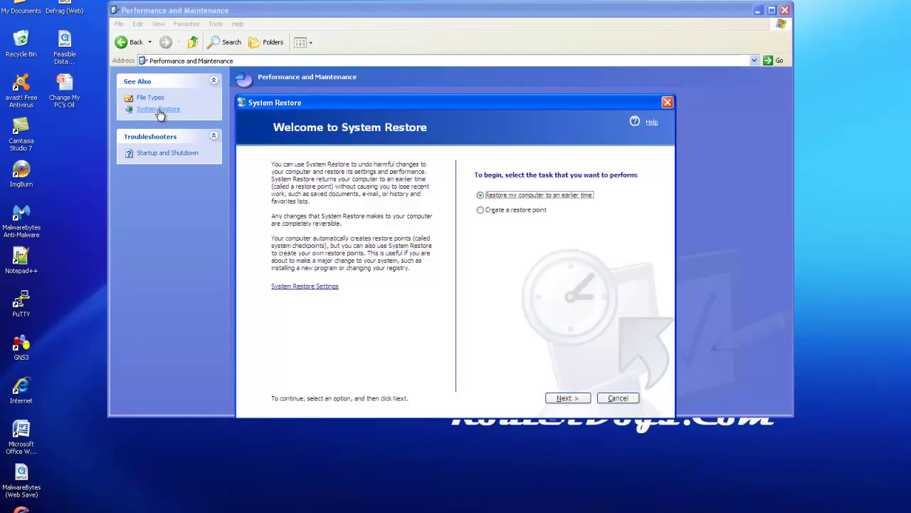
{"action": "left_click", "coordinate": [481, 210]}
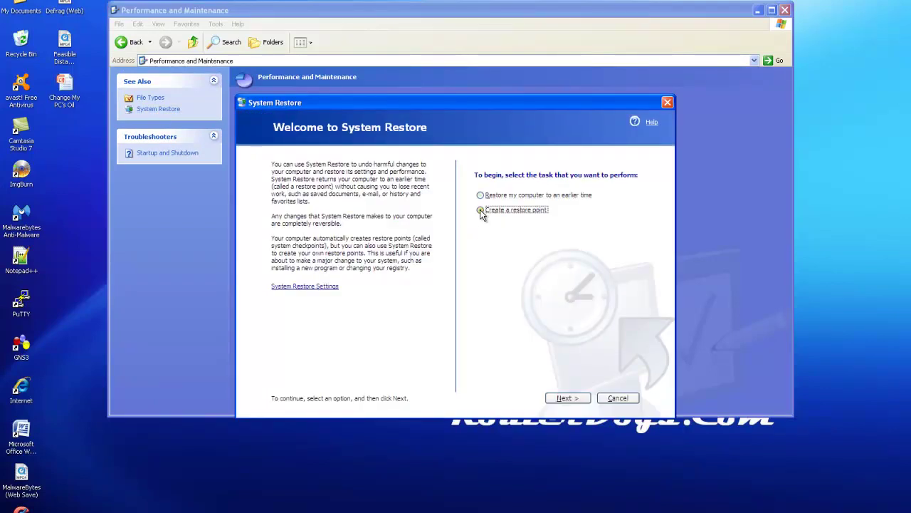
{"action": "left_click", "coordinate": [569, 398]}
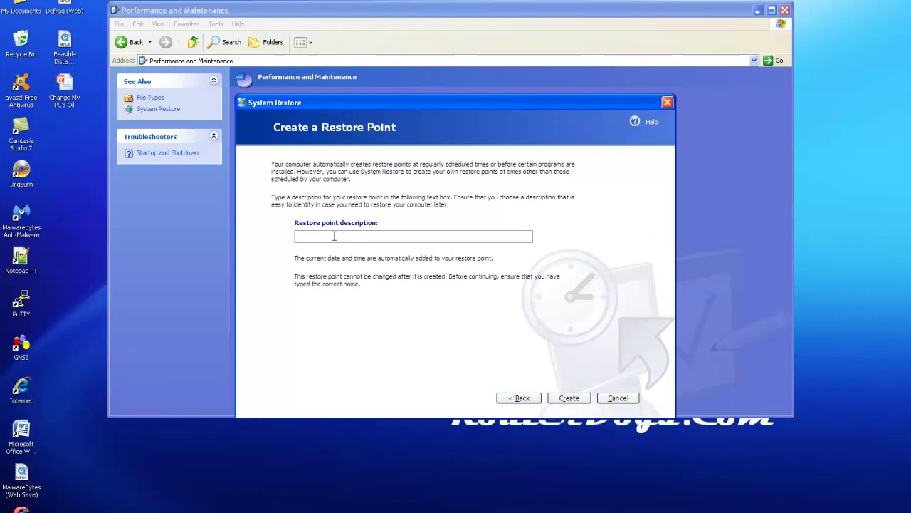
{"action": "type", "text": "March 11th"}
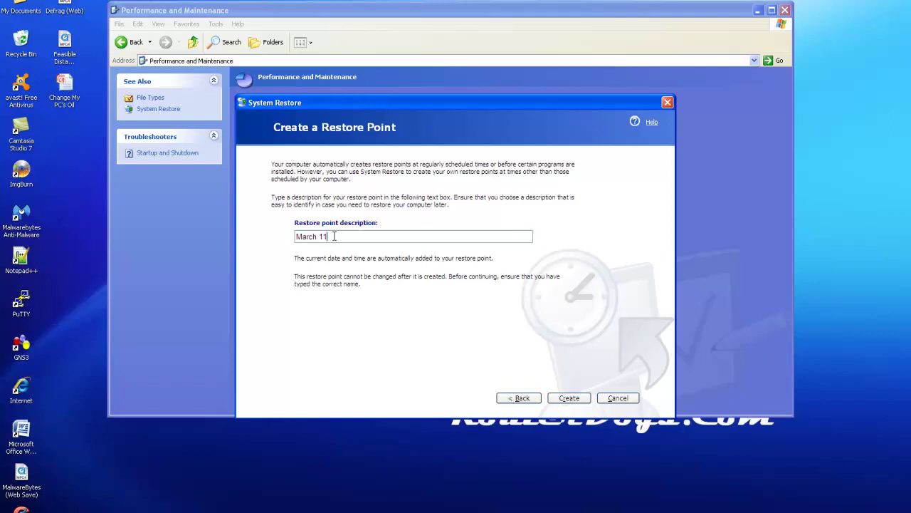
{"action": "left_click", "coordinate": [569, 400]}
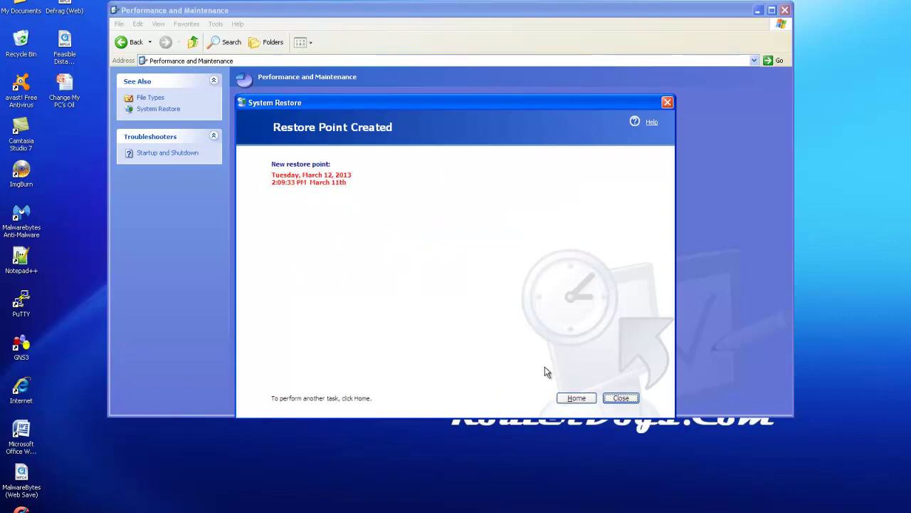
Reopen System Restore to confirm the 'March 11th' point is listed, then close all windows
{"action": "left_click", "coordinate": [619, 400]}
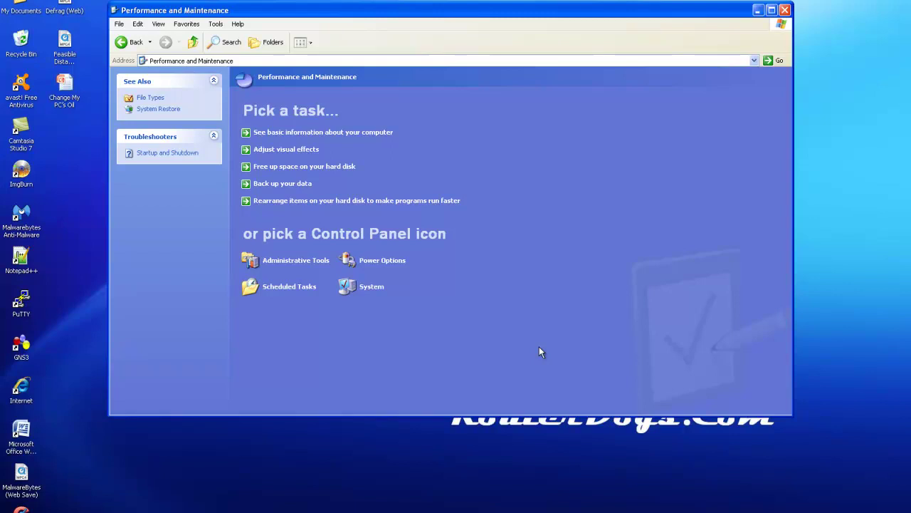
{"action": "left_click", "coordinate": [161, 110]}
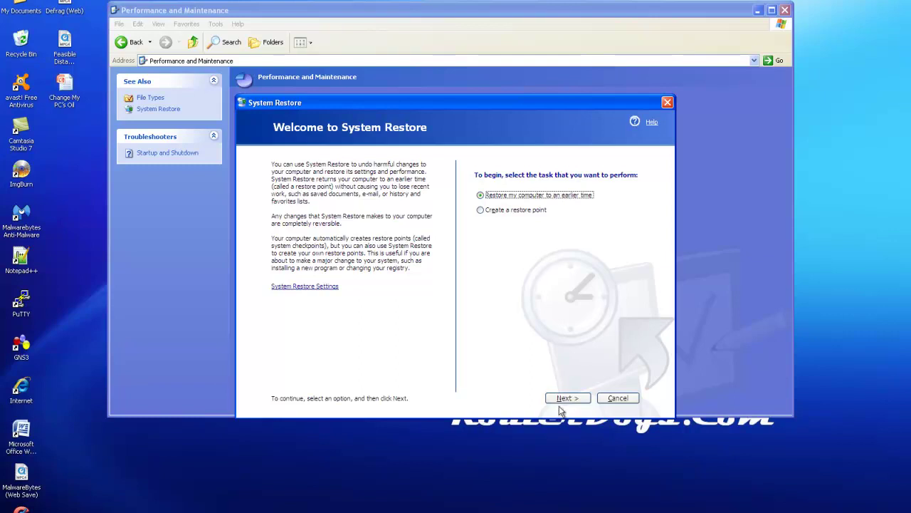
{"action": "left_click", "coordinate": [562, 398]}
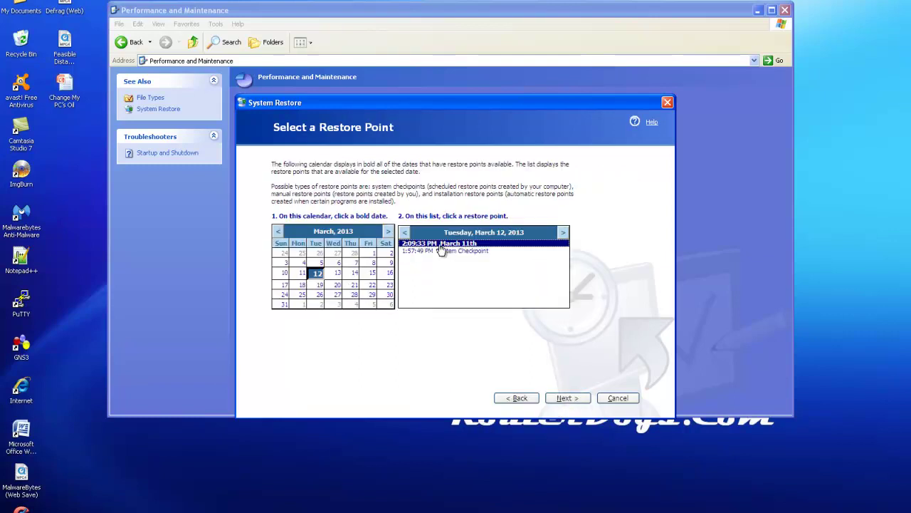
{"action": "left_click", "coordinate": [618, 398]}
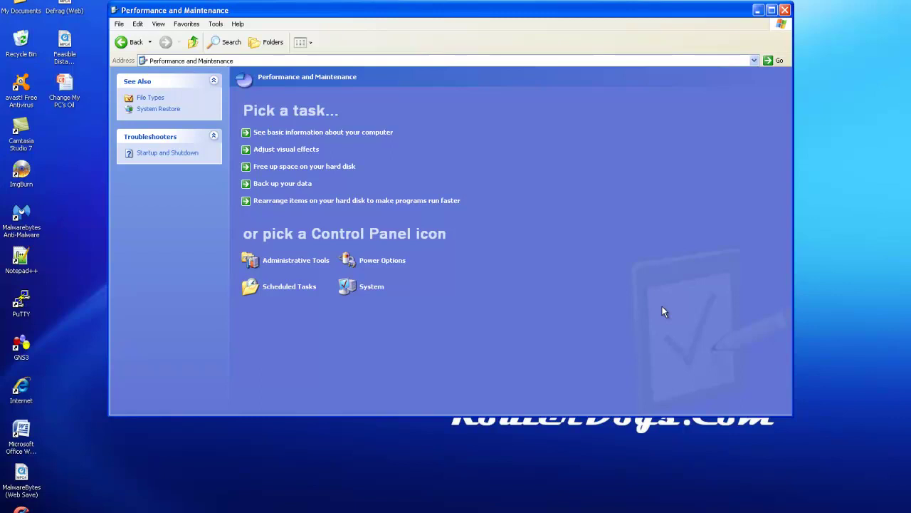
{"action": "left_click", "coordinate": [785, 10]}
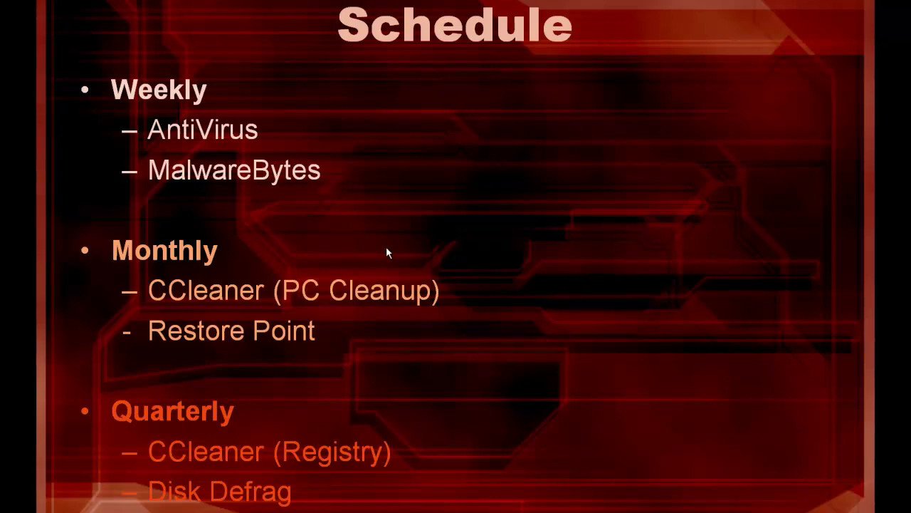
{"action": "key", "text": "Escape"}
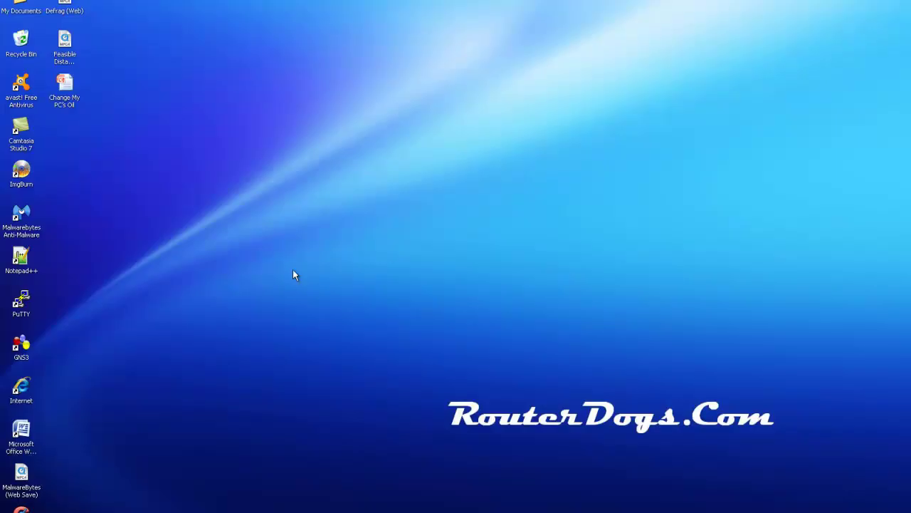
Open CCleaner's Registry Cleaner checklist, then close CCleaner
{"action": "double_click", "coordinate": [21, 508]}
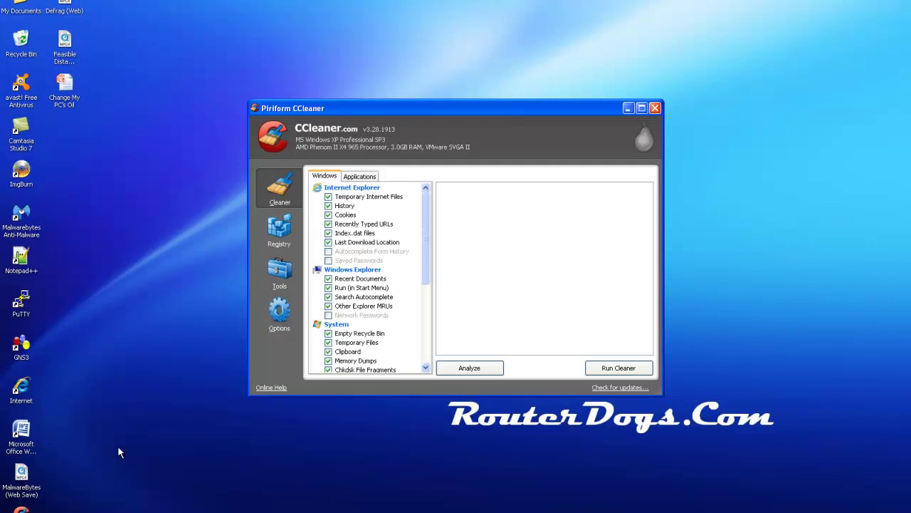
{"action": "left_click", "coordinate": [279, 232]}
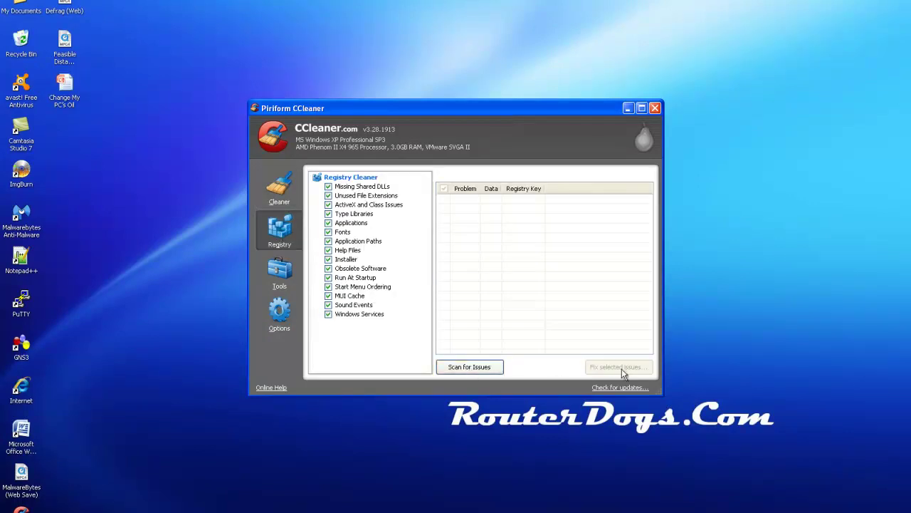
{"action": "left_click", "coordinate": [655, 108]}
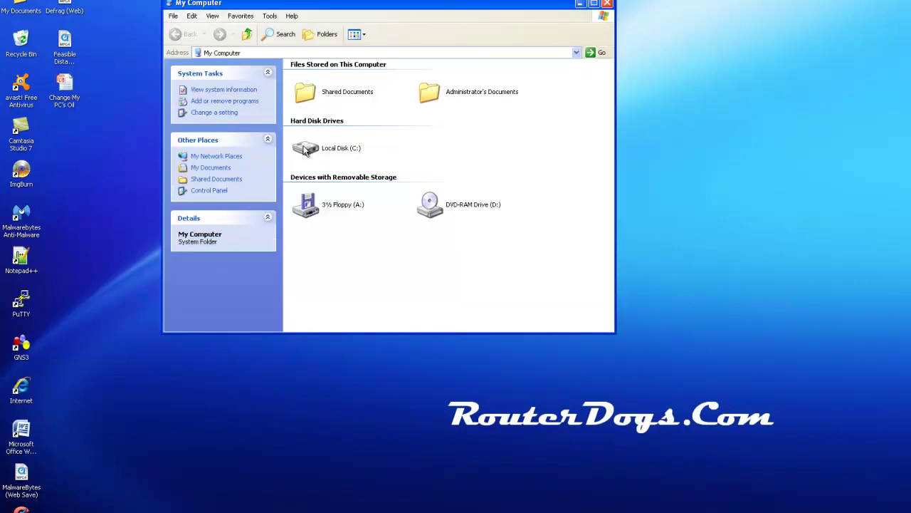
Launch Disk Defragmenter from Local Disk (C:) Properties Tools, then close it and the properties
{"action": "right_click", "coordinate": [305, 149]}
{"action": "left_click", "coordinate": [350, 326]}
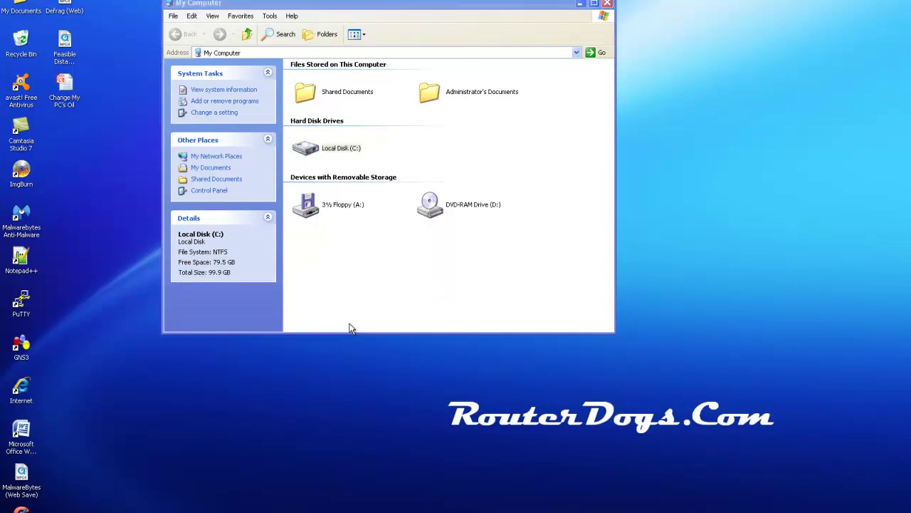
{"action": "left_click", "coordinate": [351, 174]}
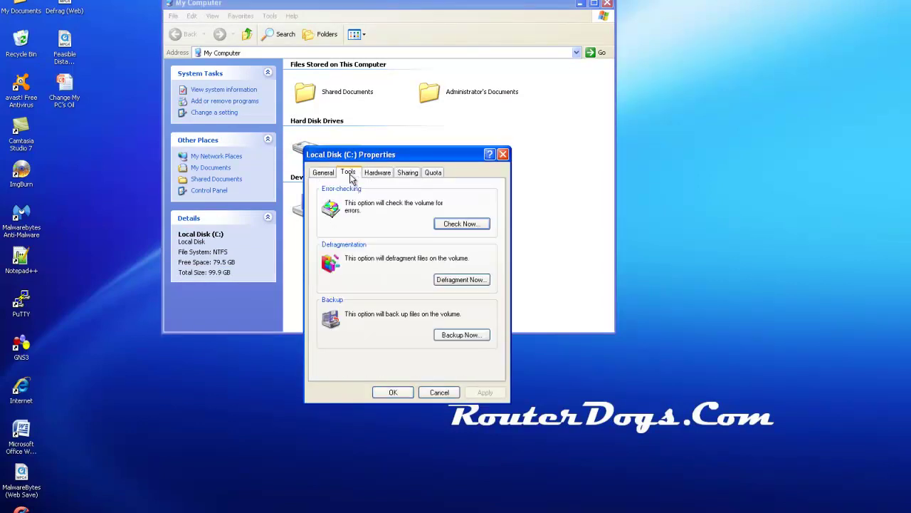
{"action": "left_click", "coordinate": [462, 280]}
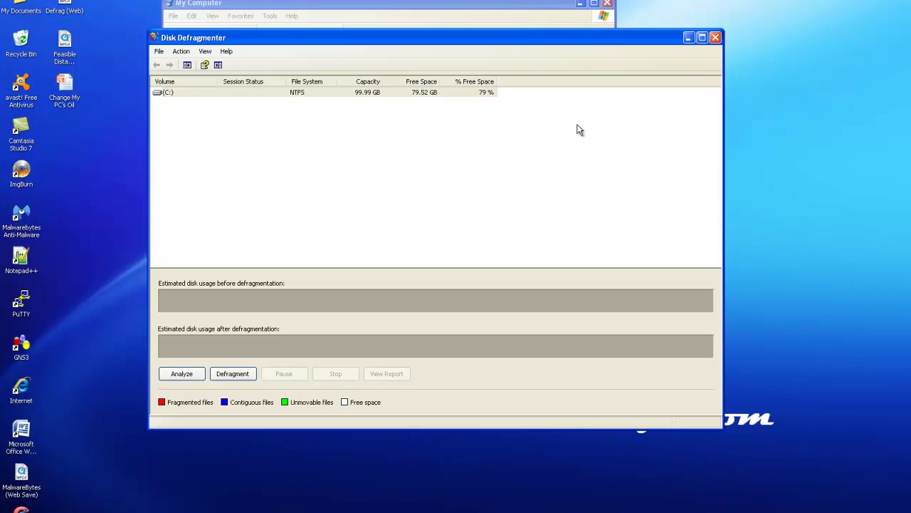
{"action": "left_click", "coordinate": [715, 37]}
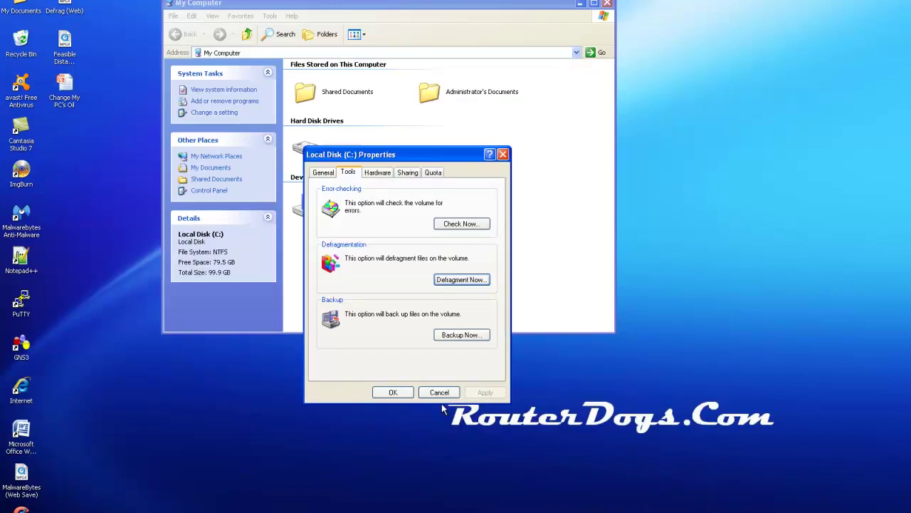
{"action": "left_click", "coordinate": [441, 392]}
Close the My Computer window, leaving an empty desktop
{"action": "left_click", "coordinate": [609, 4]}
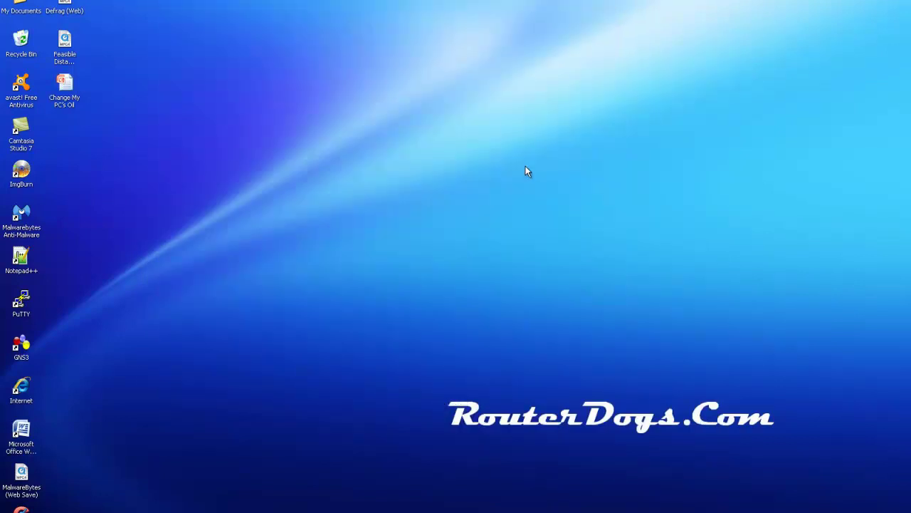